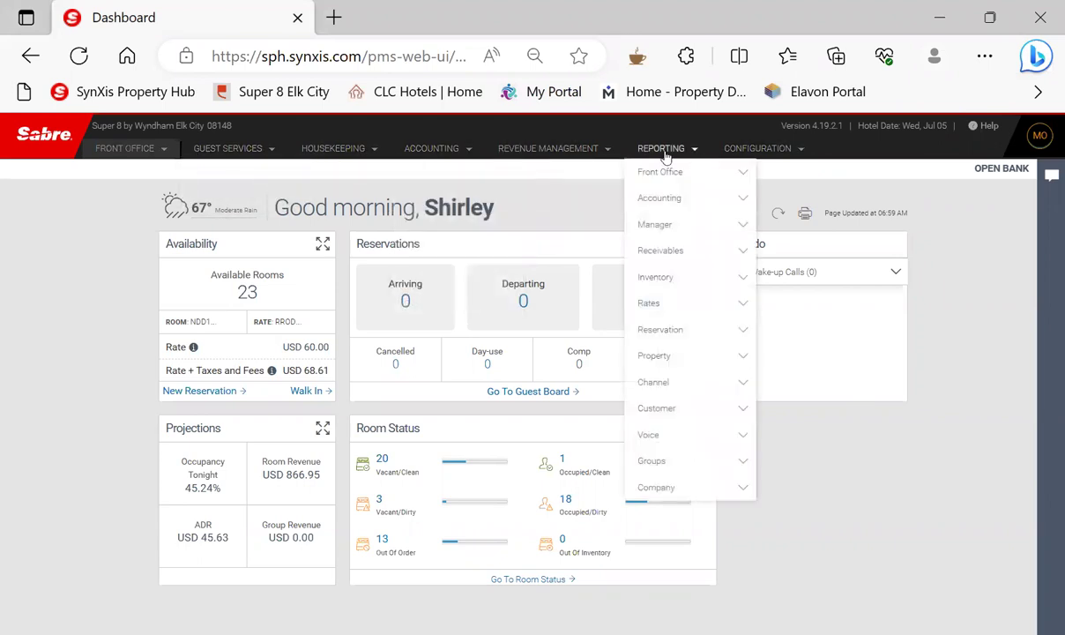
# Step: Pick Credit Card Transaction Total from the Reporting > Accounting report list
pyautogui.click(743, 197)
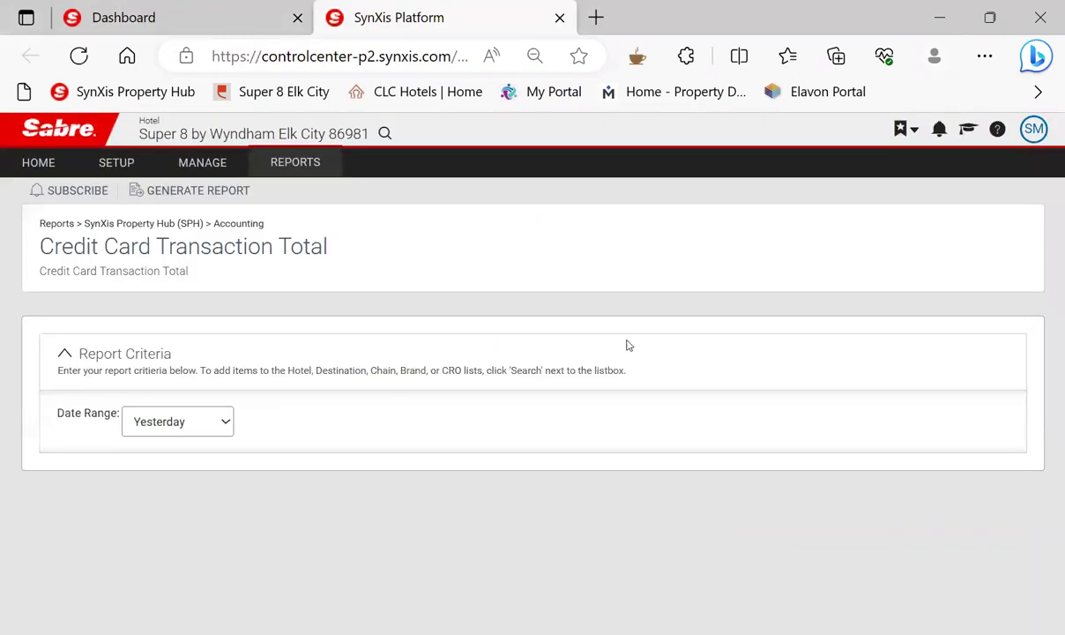
# Step: Generate the Credit Card Transaction Total report with the date range set to Today
pyautogui.click(228, 425)
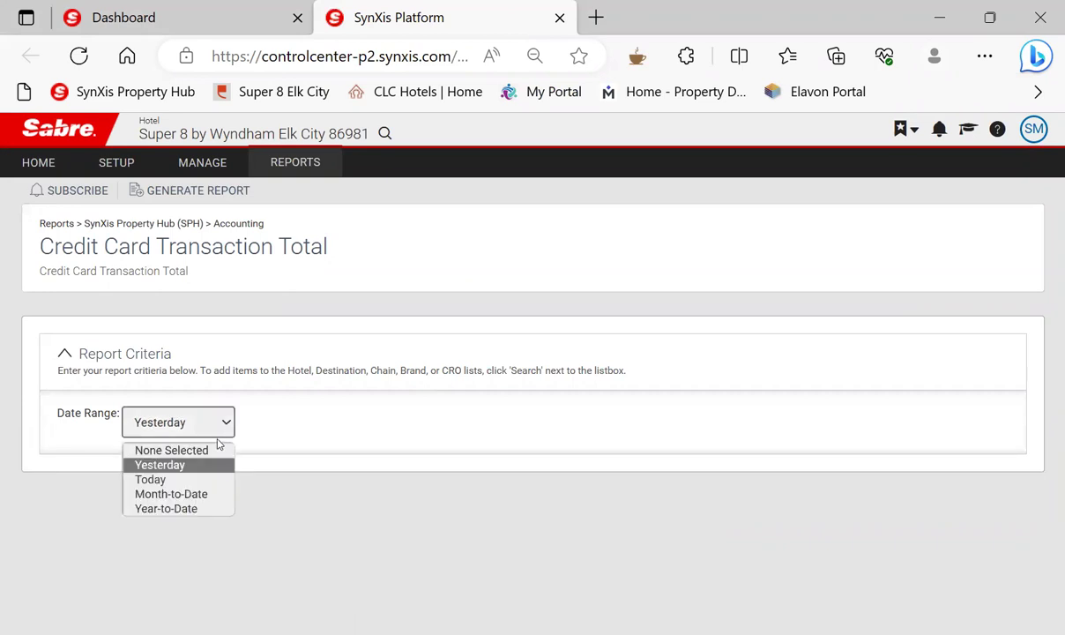
pyautogui.click(148, 481)
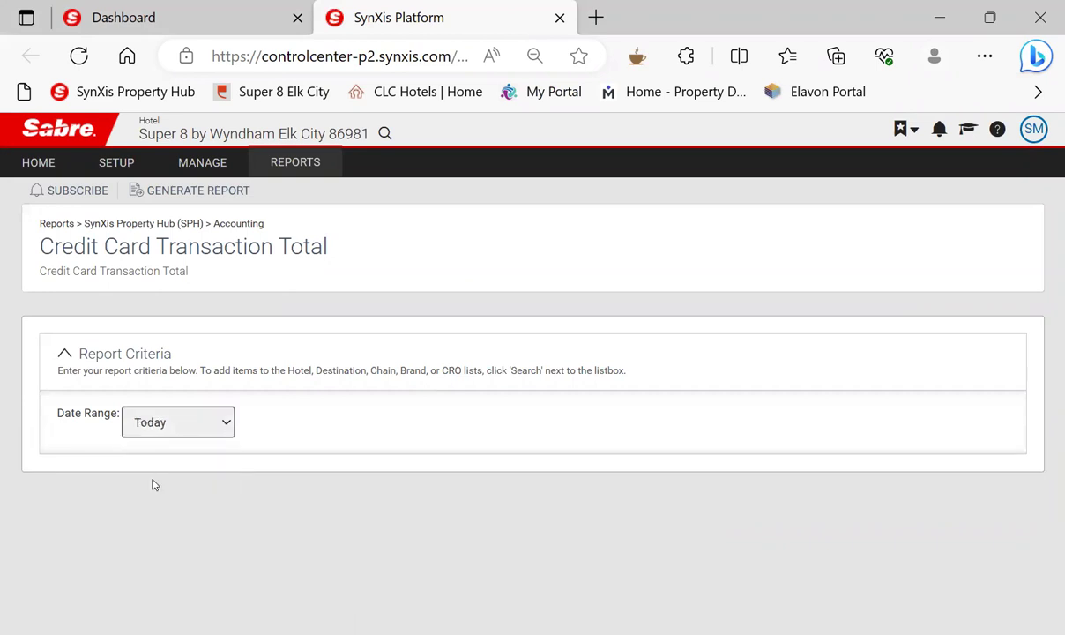
pyautogui.click(217, 192)
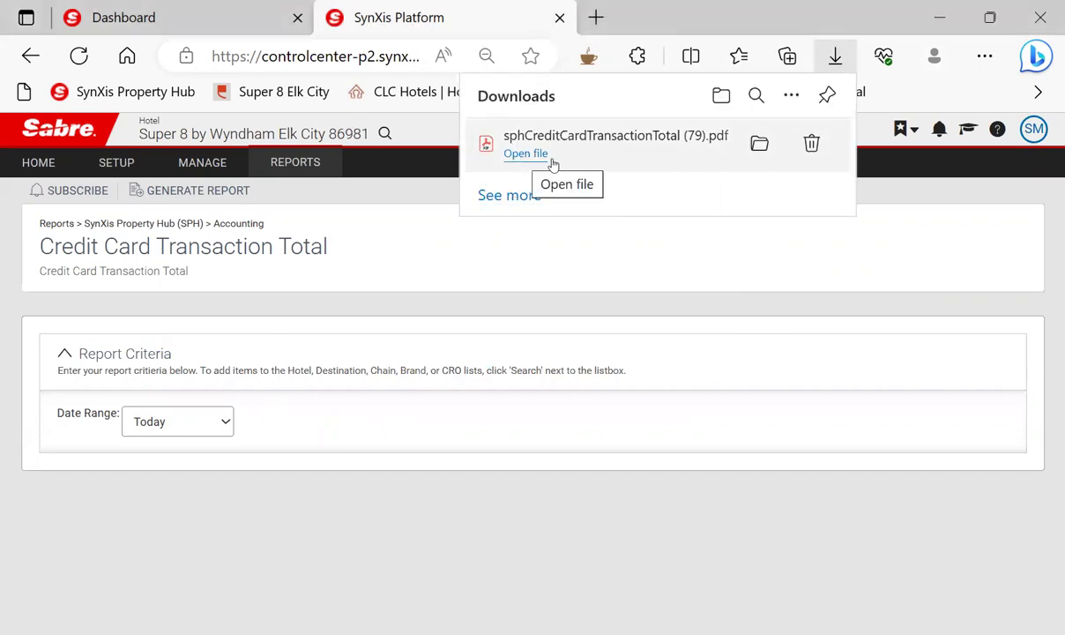
# Step: Print the downloaded 05 Jul 2023 credit card report PDF, then close its tab
pyautogui.click(523, 155)
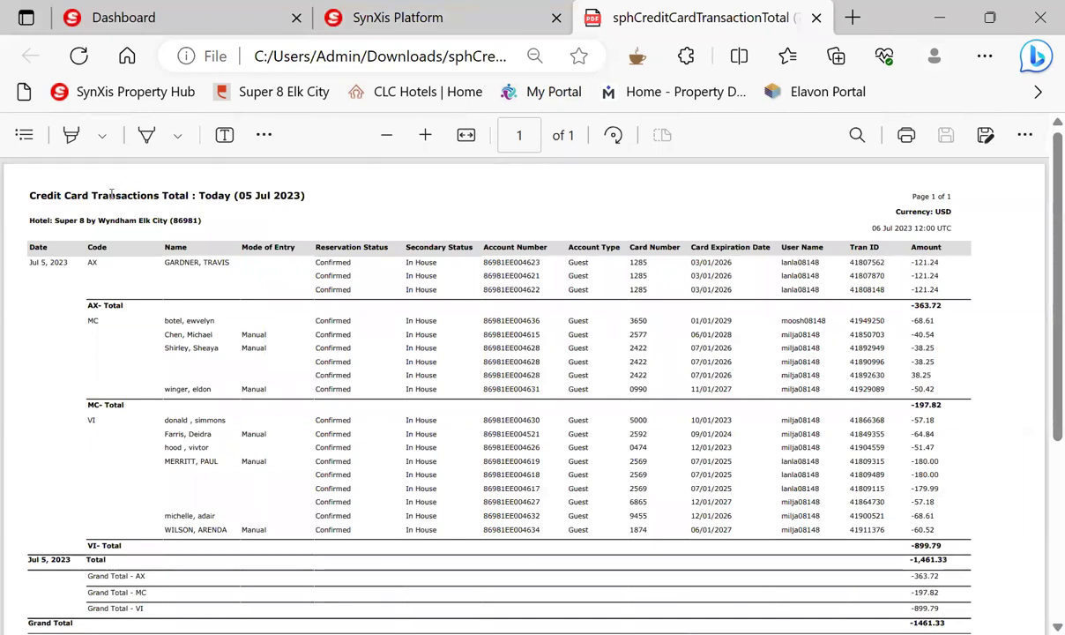
pyautogui.click(907, 136)
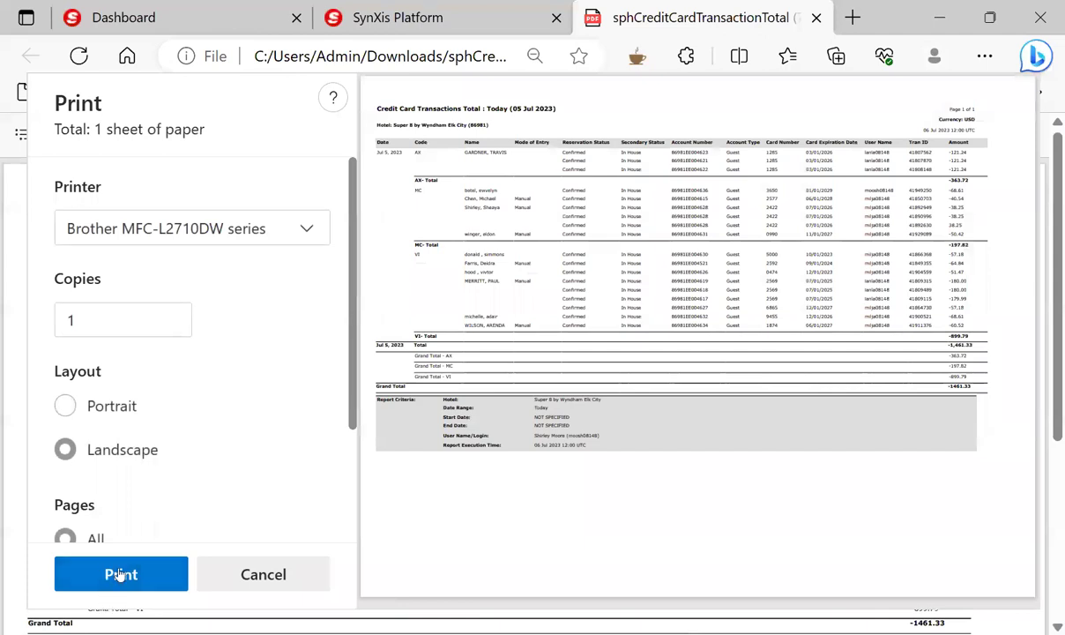
pyautogui.click(121, 580)
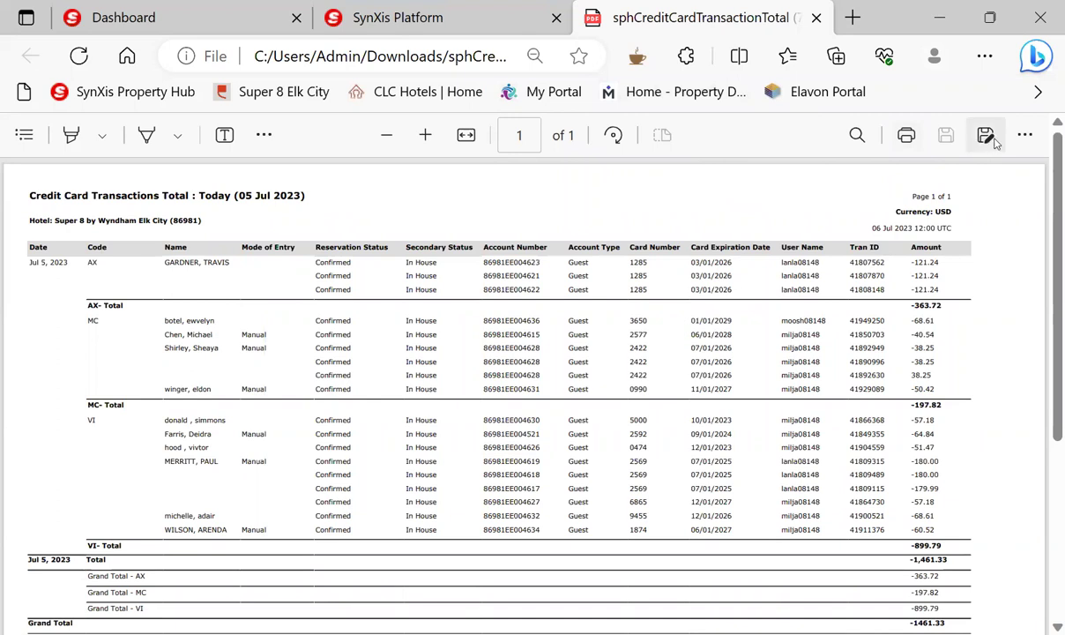
pyautogui.click(817, 17)
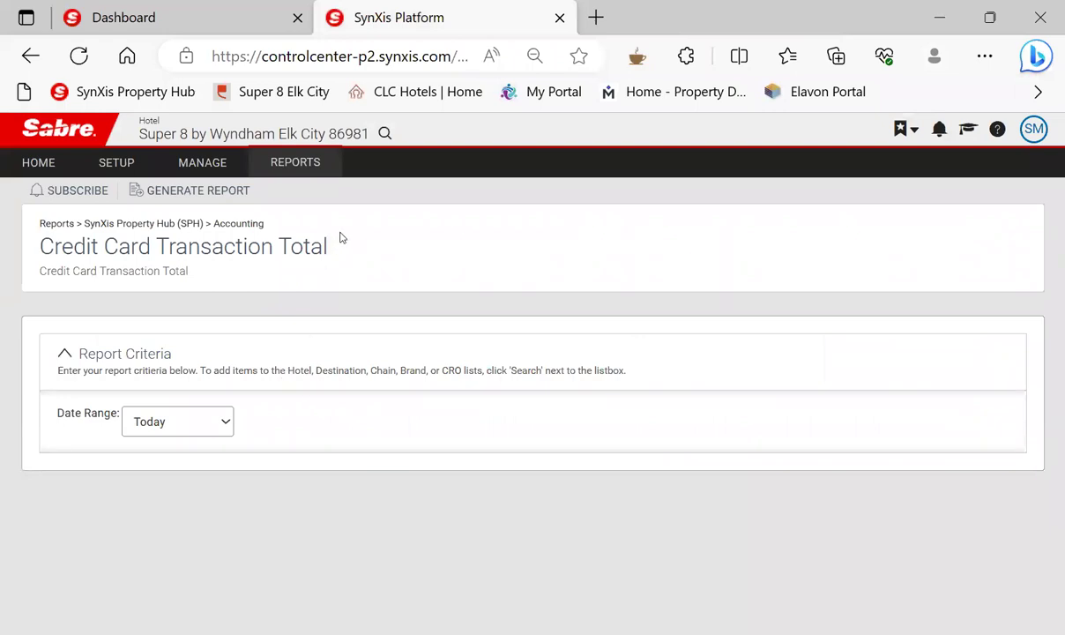
# Step: Return to the property dashboard and open ACCOUNTING > Night Audit
pyautogui.click(231, 25)
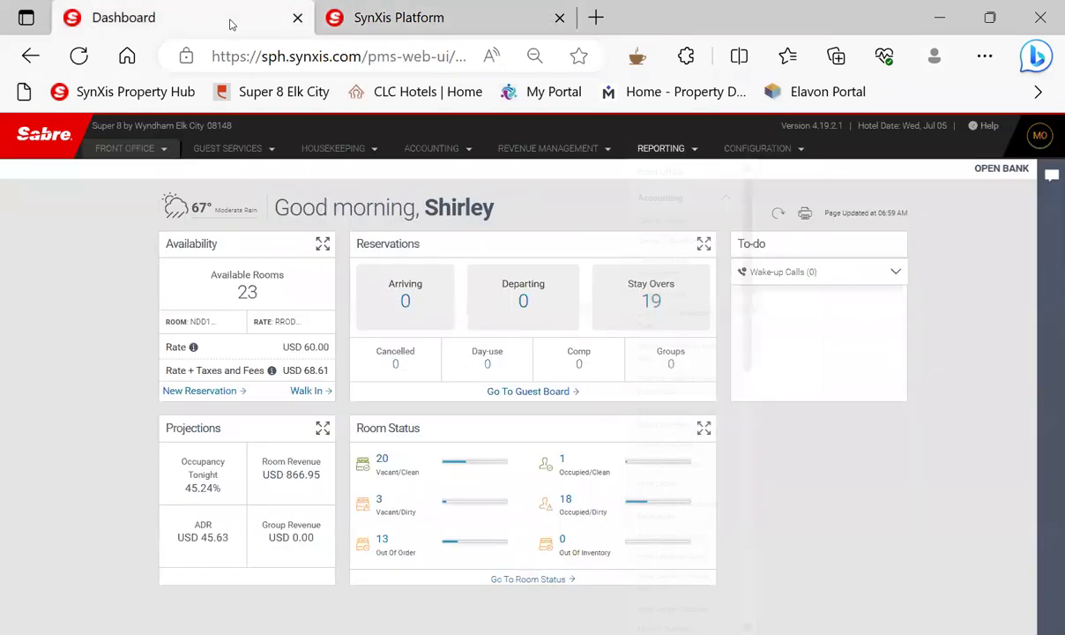
pyautogui.click(427, 15)
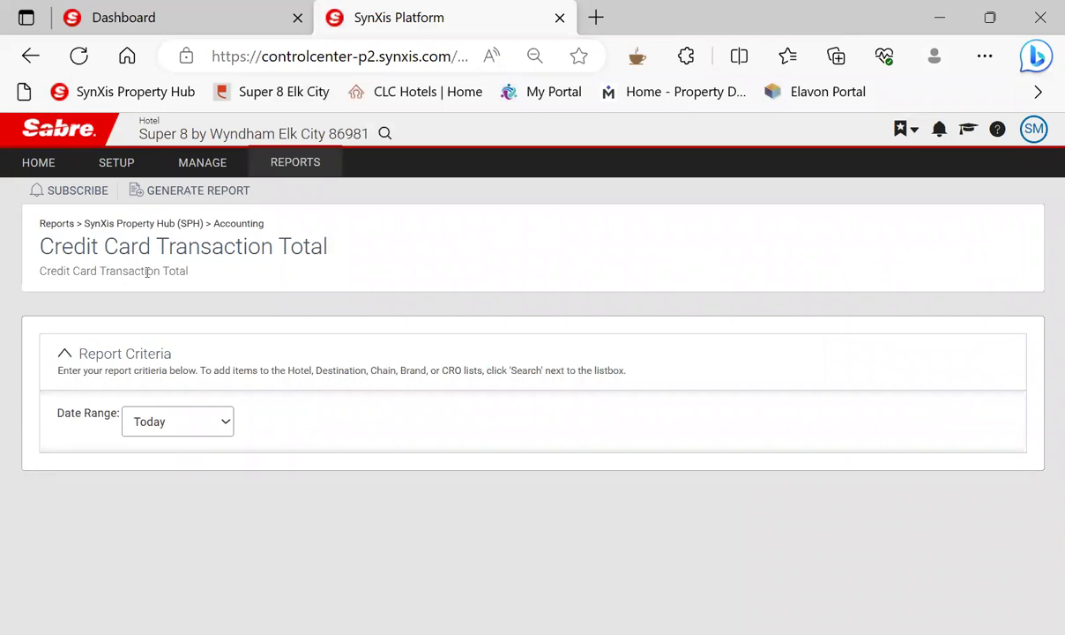
pyautogui.click(150, 21)
pyautogui.click(469, 148)
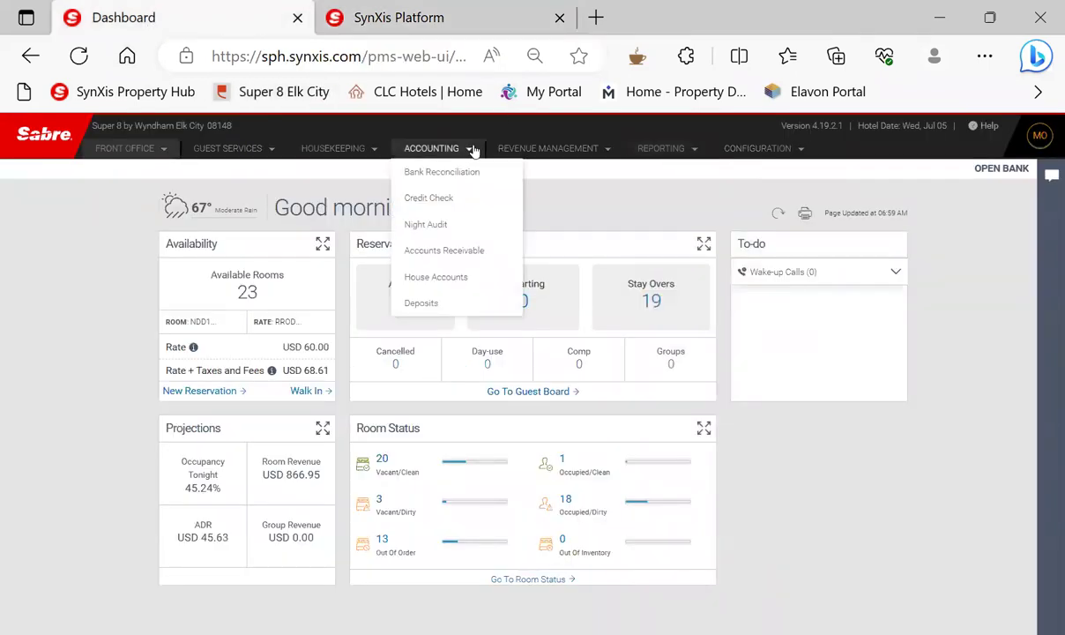
pyautogui.click(436, 226)
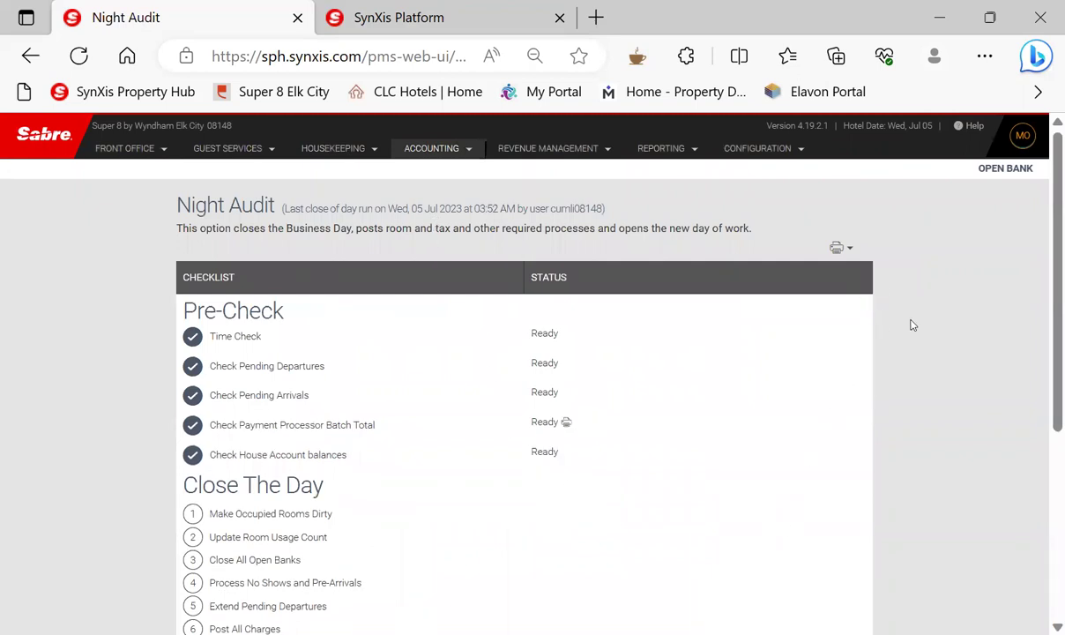
# Step: Generate the Live Credit Card Comparison report and send it to the printer
pyautogui.scroll(-1, 914, 330)
pyautogui.scroll(-1, 914, 335)
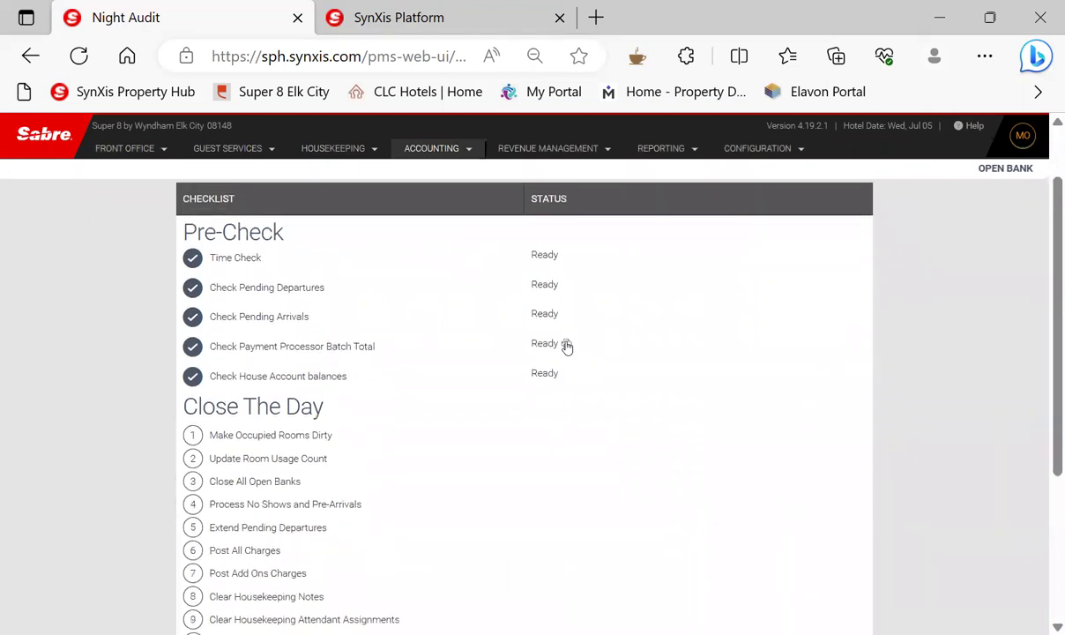
pyautogui.scroll(2, 780, 316)
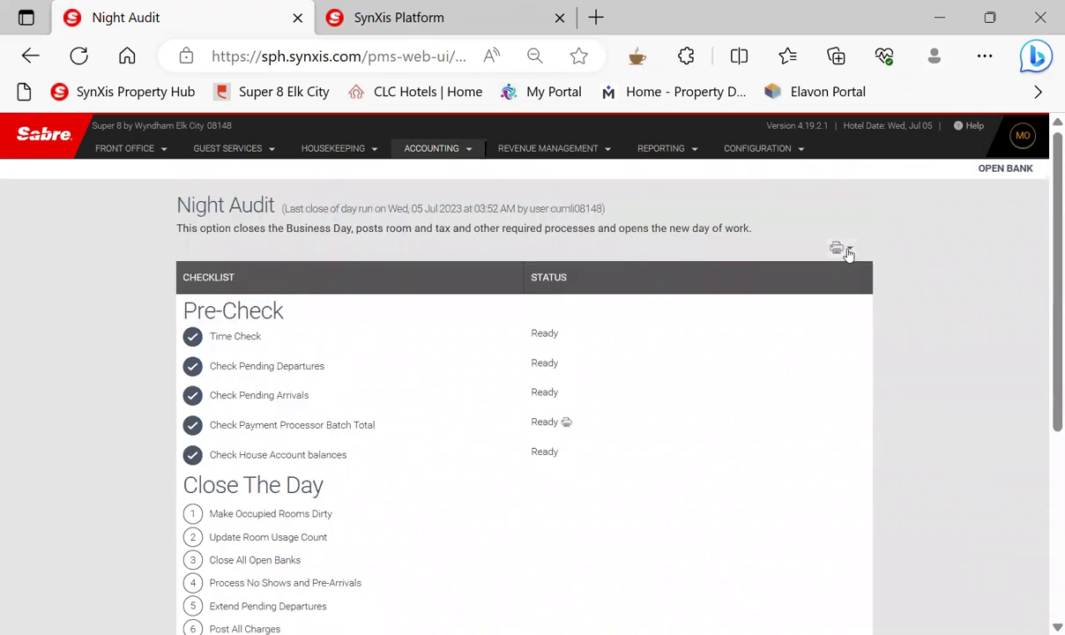
pyautogui.click(848, 253)
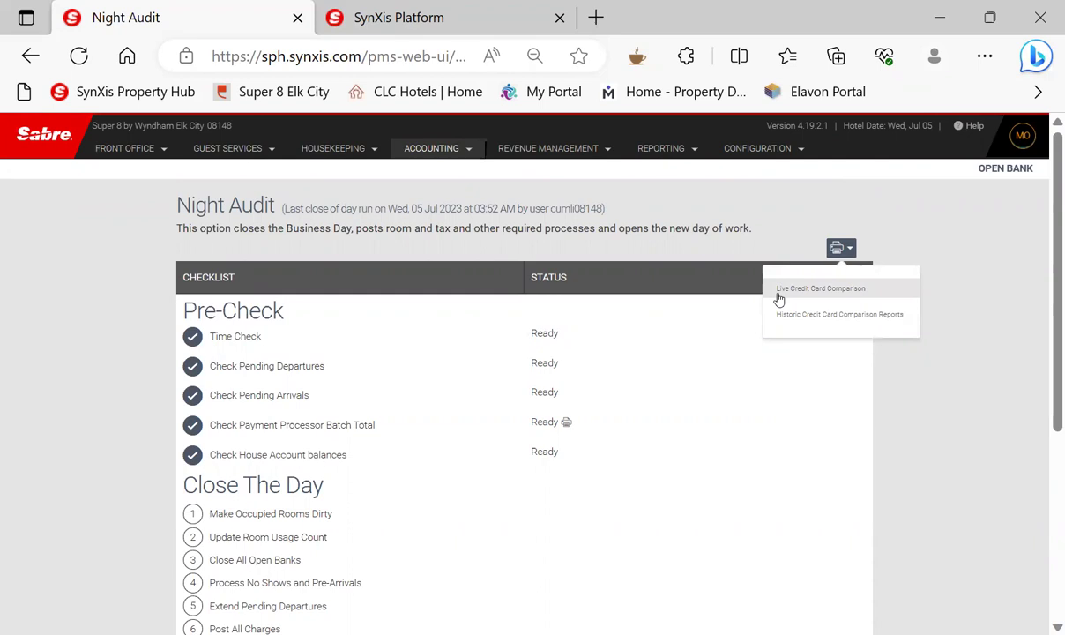
pyautogui.click(796, 291)
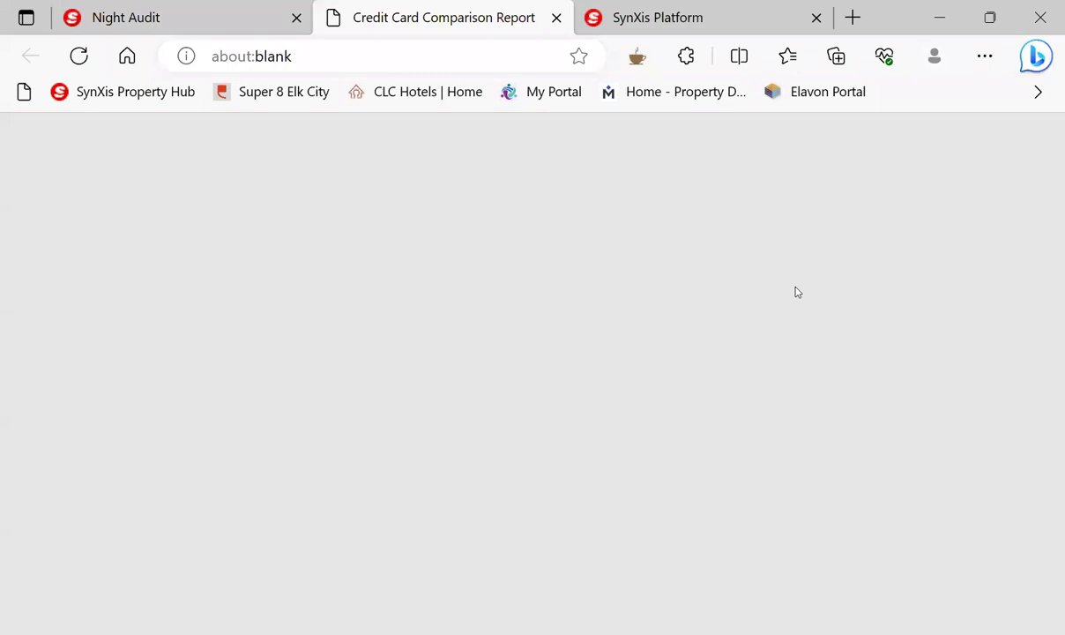
pyautogui.scroll(-2, 782, 281)
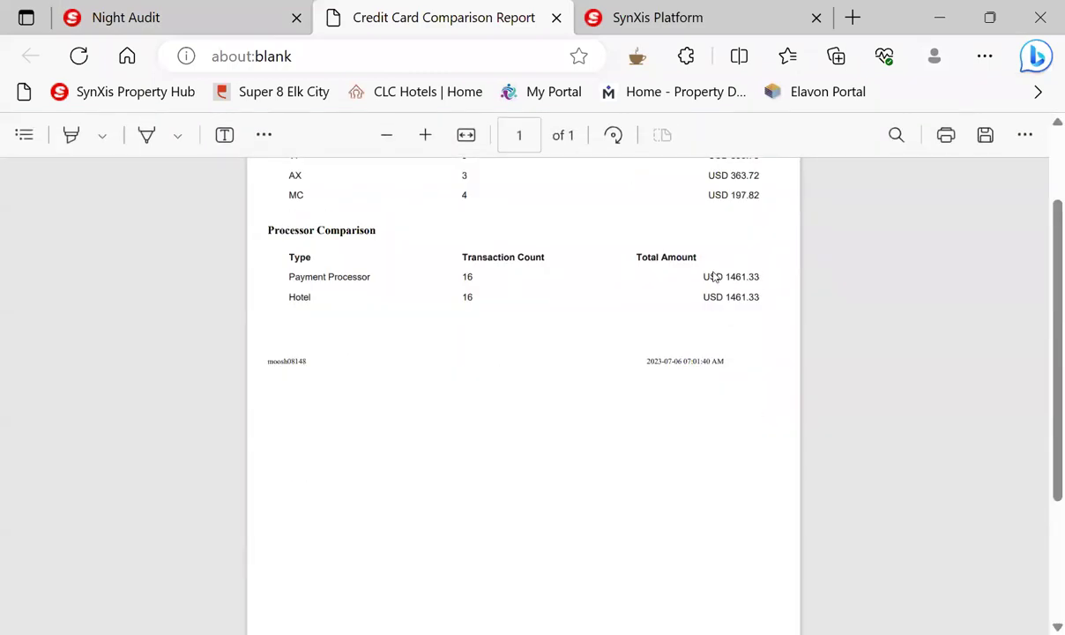
pyautogui.click(946, 134)
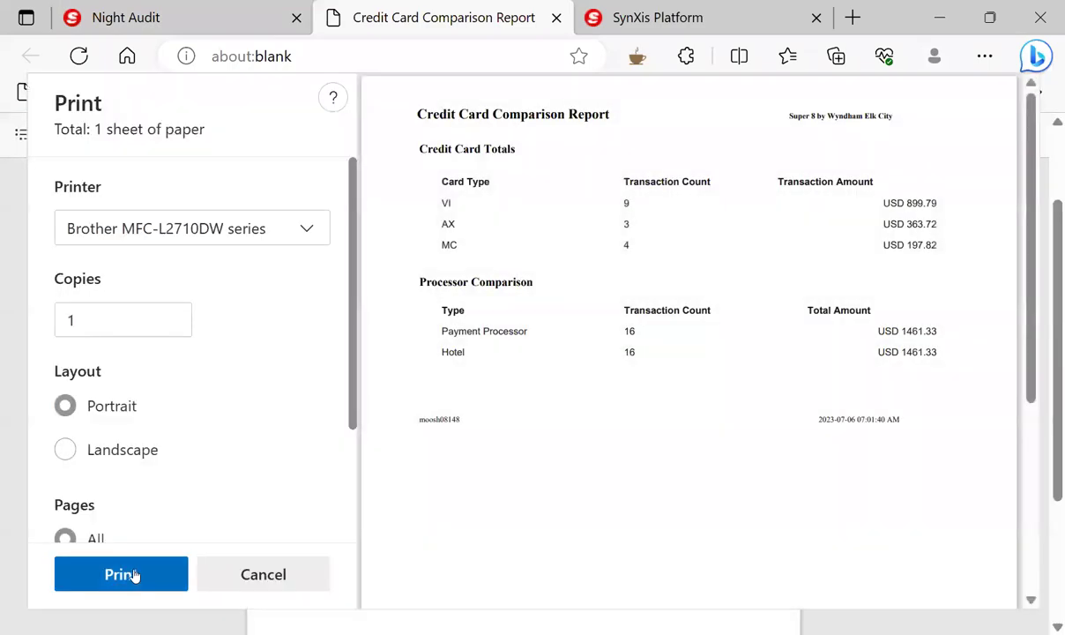
pyautogui.click(132, 575)
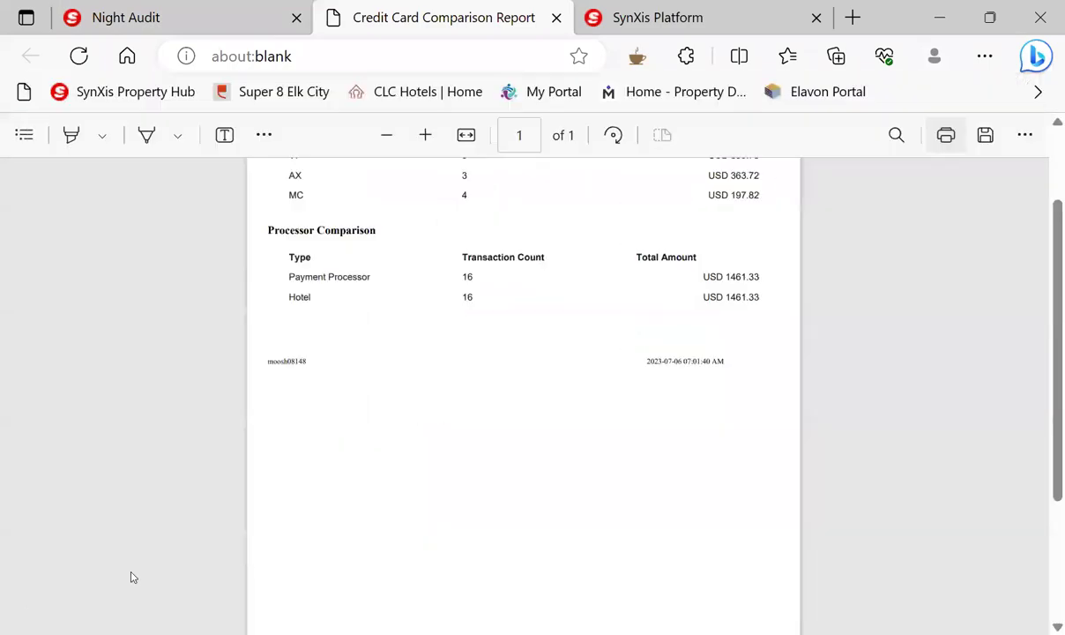
# Step: Close the comparison report tab and run CLOSE THE DAY on the Night Audit page
pyautogui.click(555, 18)
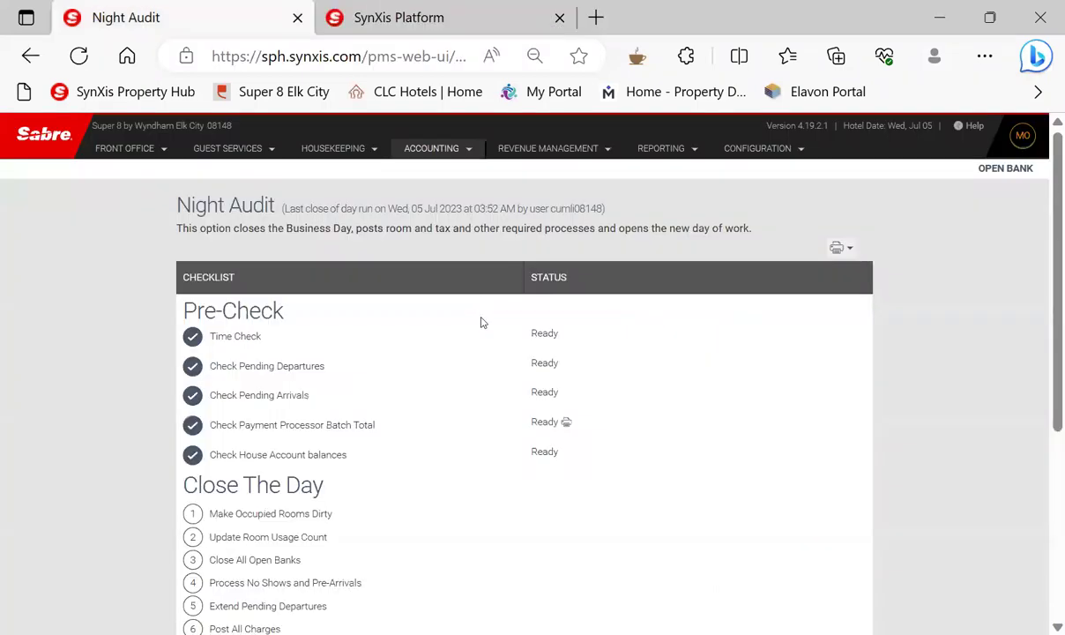
pyautogui.scroll(-2, 813, 398)
pyautogui.scroll(-2, 811, 398)
pyautogui.scroll(5, 794, 380)
pyautogui.scroll(-4, 716, 377)
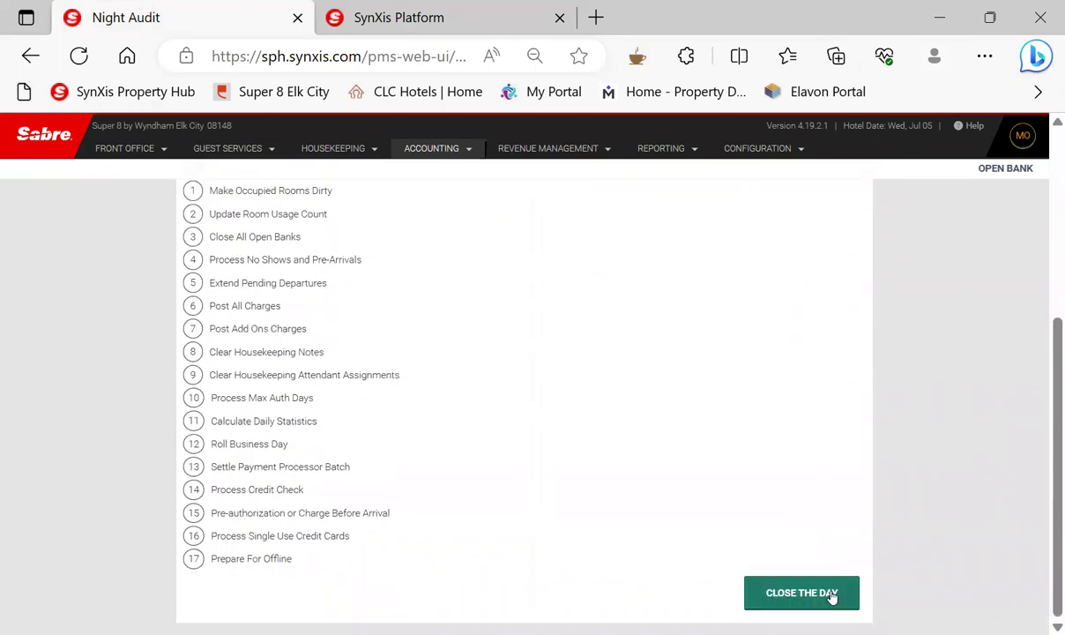
pyautogui.click(832, 597)
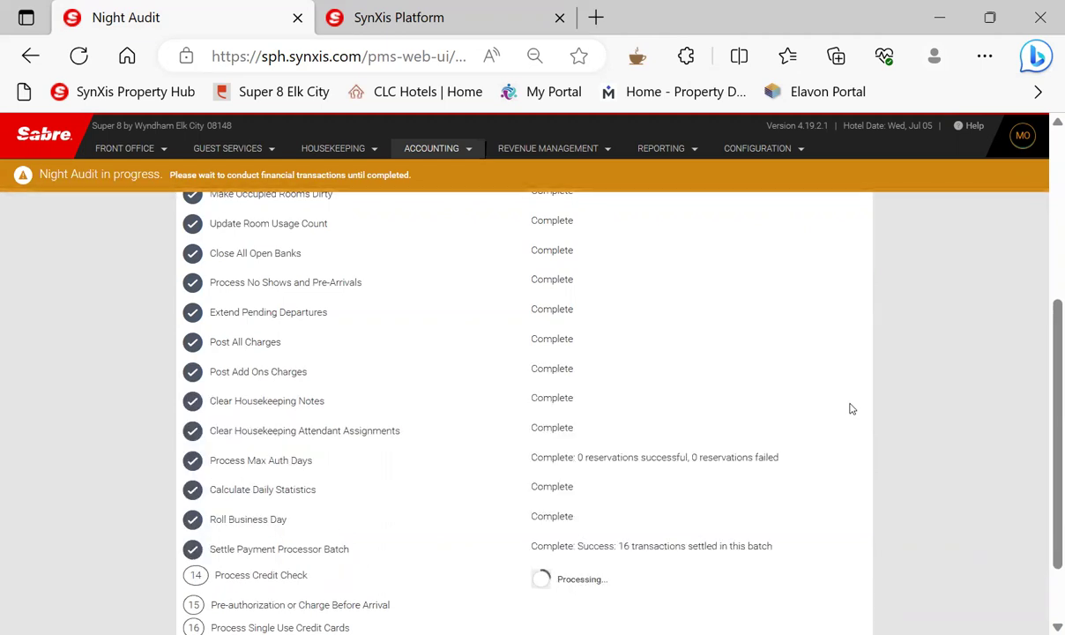
# Step: Scroll the Night Audit checklist to confirm all steps completed and the date is Jul 06, 2023
pyautogui.scroll(-2, 850, 404)
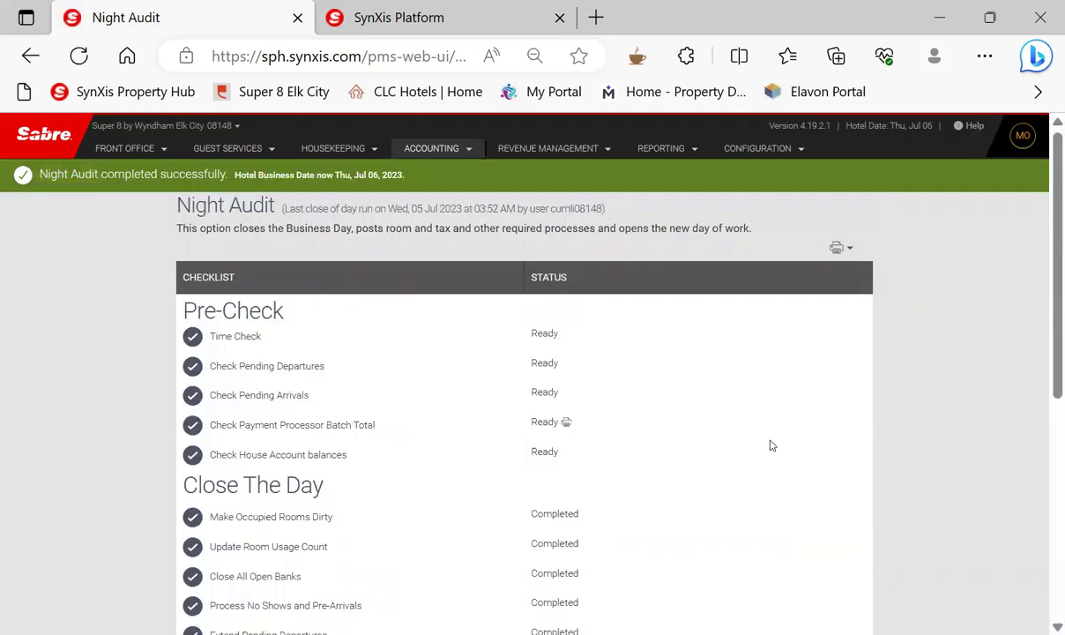
pyautogui.scroll(-2, 770, 445)
pyautogui.scroll(-2, 772, 444)
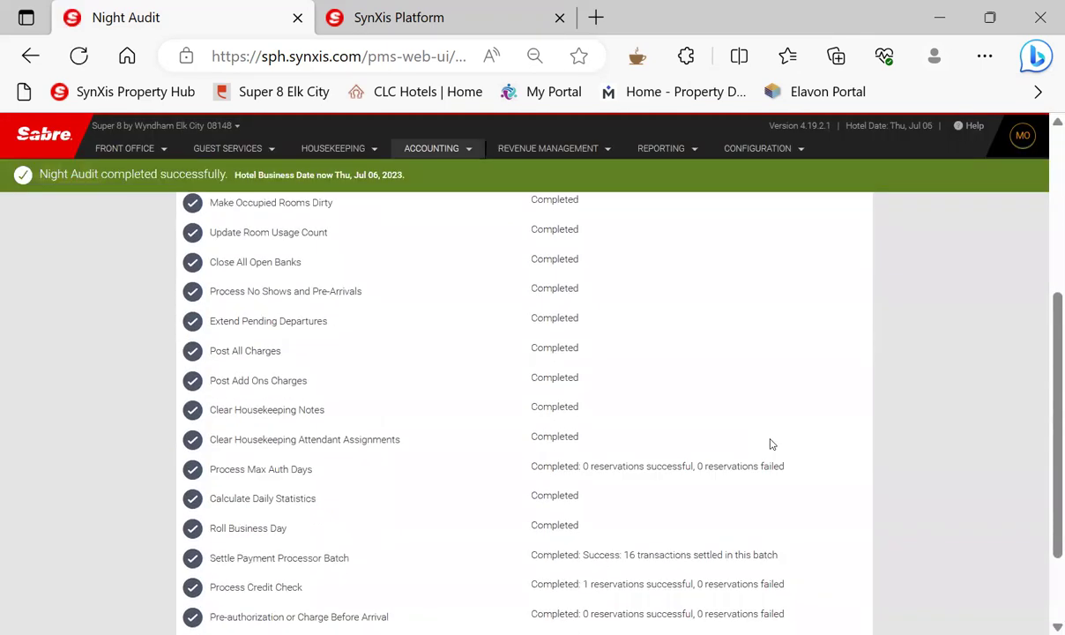
pyautogui.scroll(2, 774, 443)
pyautogui.scroll(-2, 778, 441)
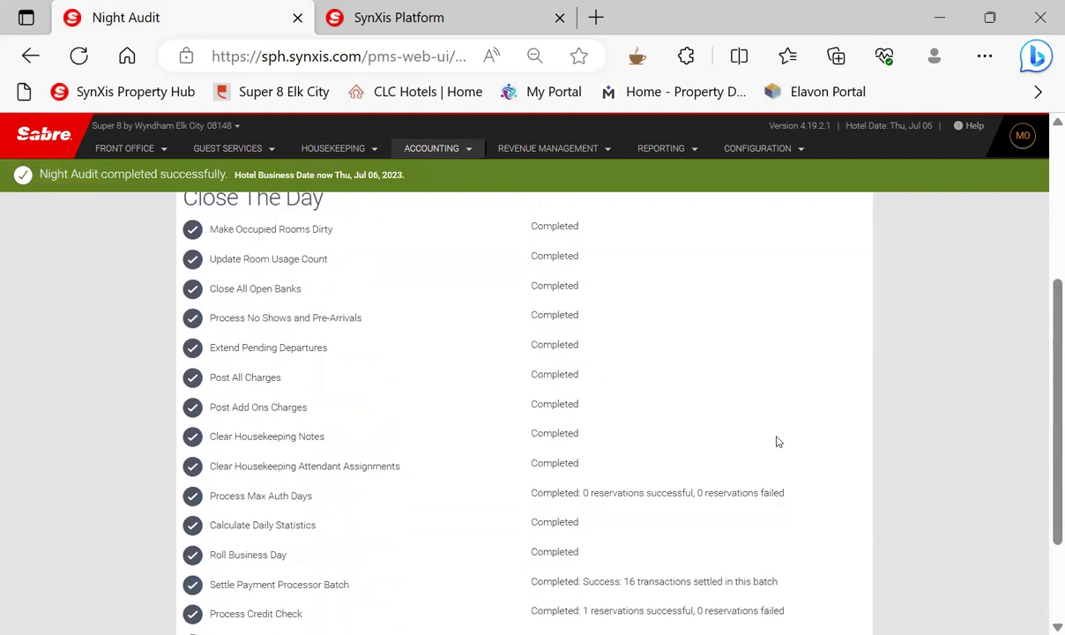
pyautogui.scroll(-2, 778, 442)
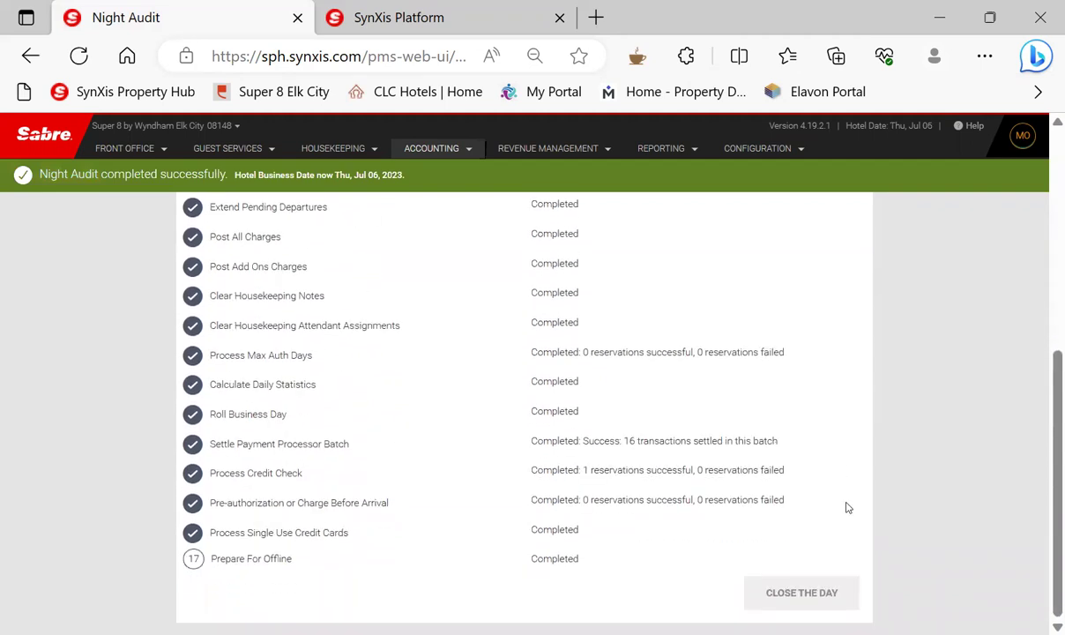